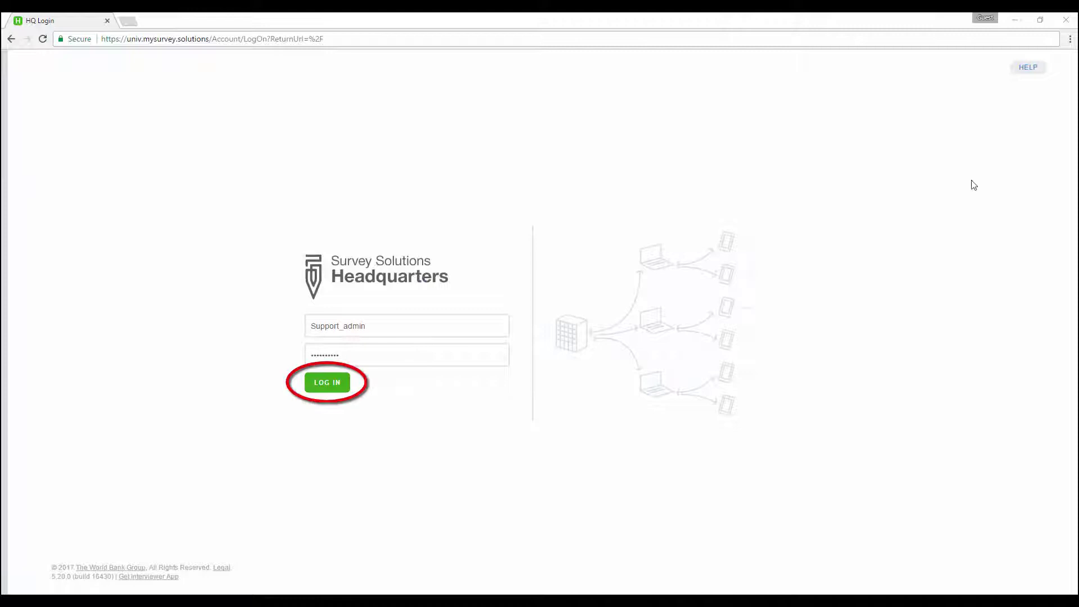
- Log in as administrator and bring up the account options menu in the top-right
click(328, 383)
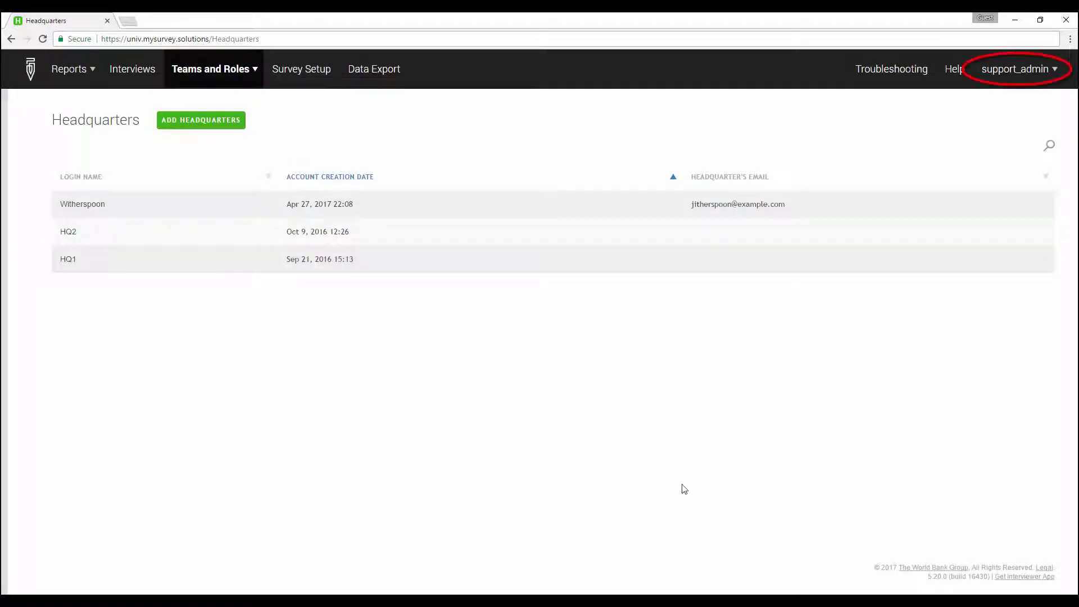
click(1024, 70)
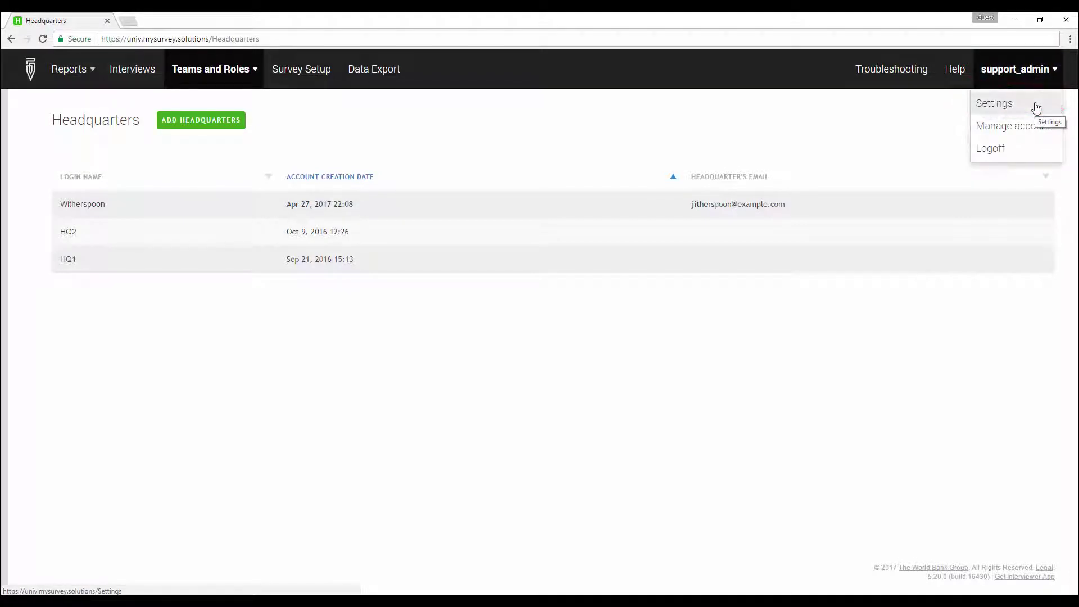
- Go to the server Settings page from the account menu
click(1037, 106)
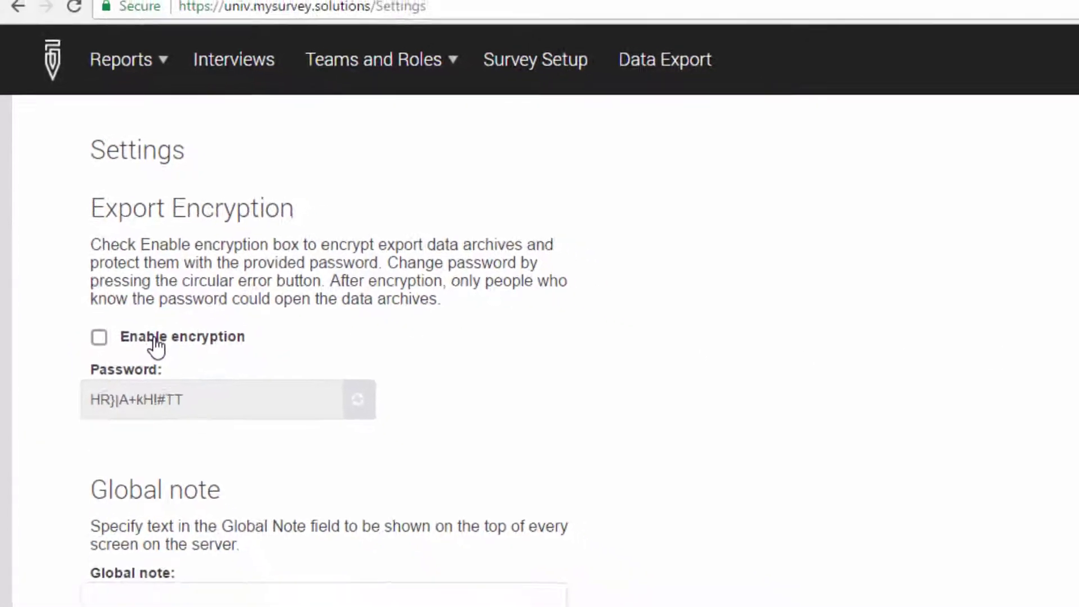
- Enable encryption of exported data and regenerate the export password, confirming both prompts
click(119, 297)
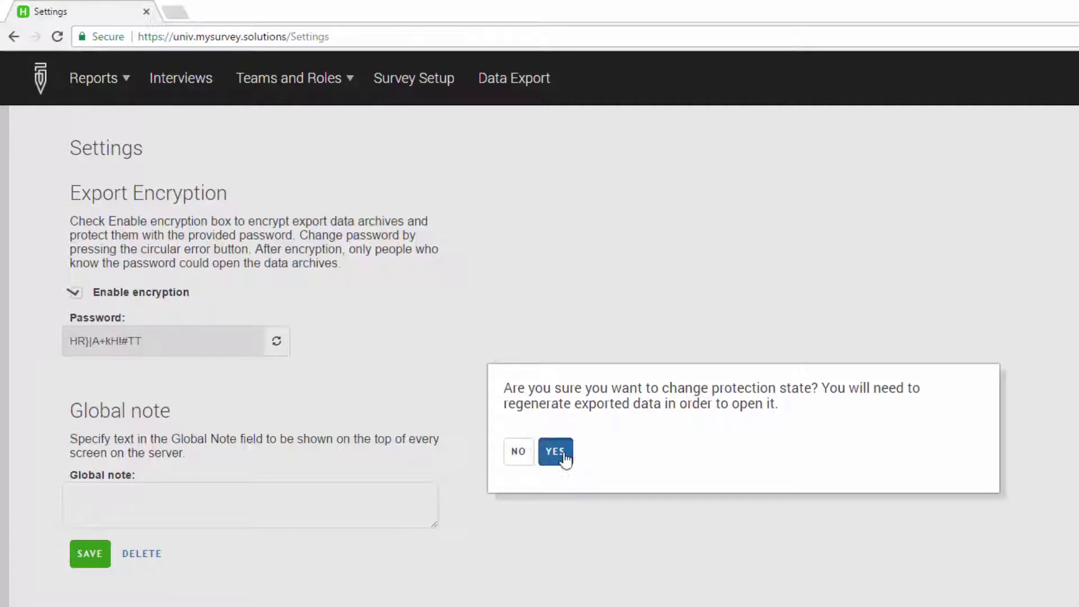
click(557, 452)
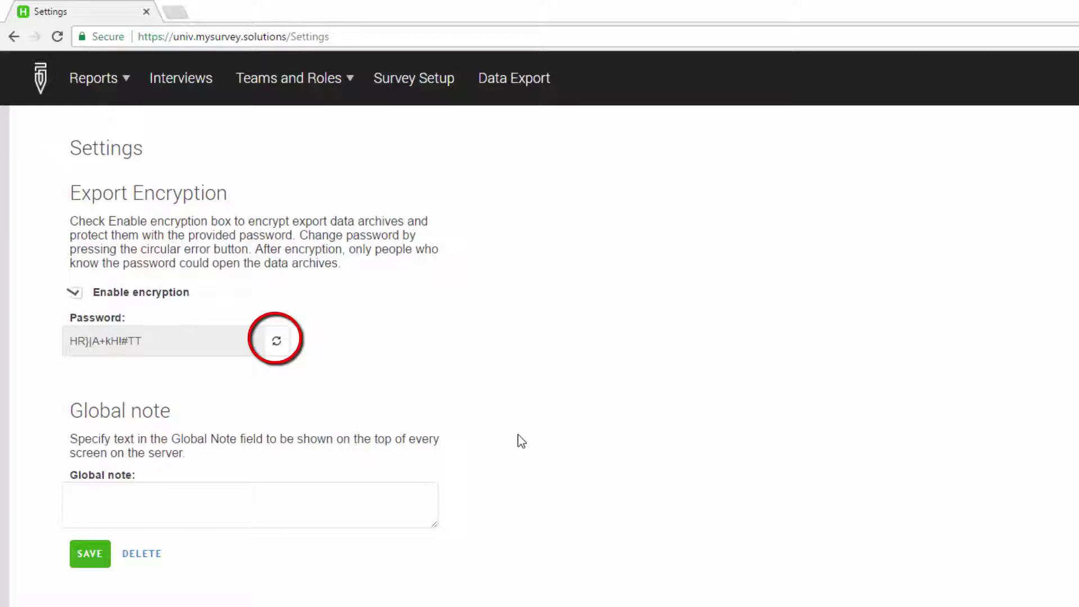
click(276, 341)
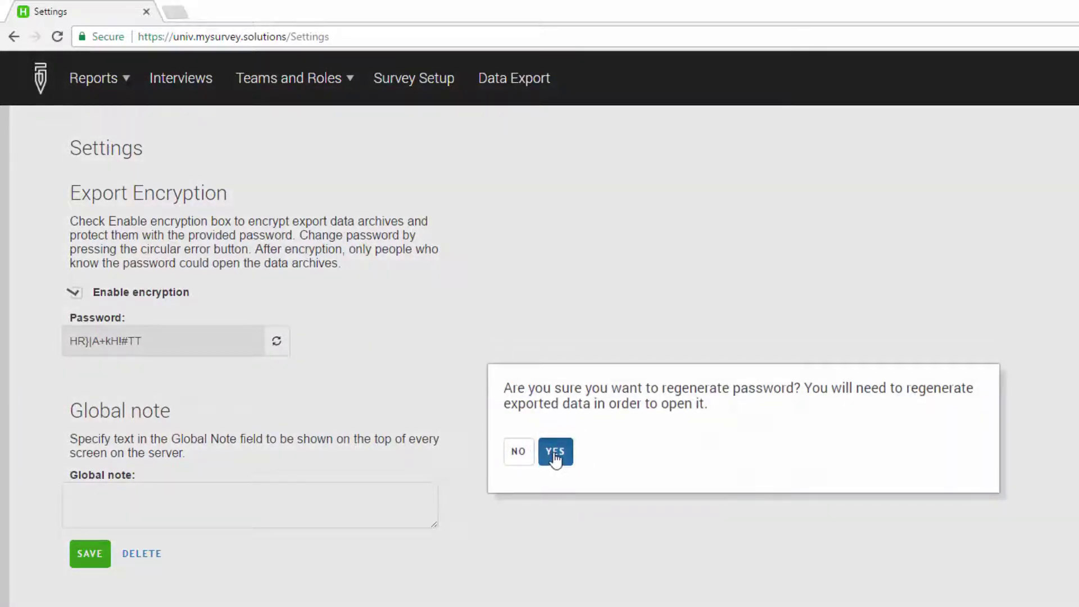
click(555, 450)
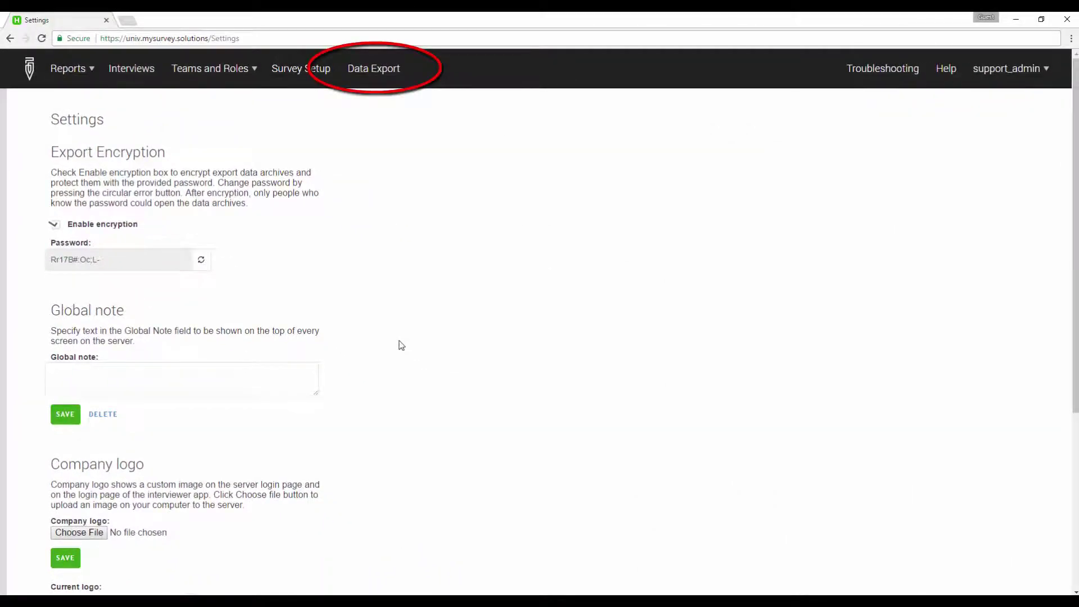
- Generate and download the Tabular Format archive for the Agricultural Survey from Data Export
click(373, 72)
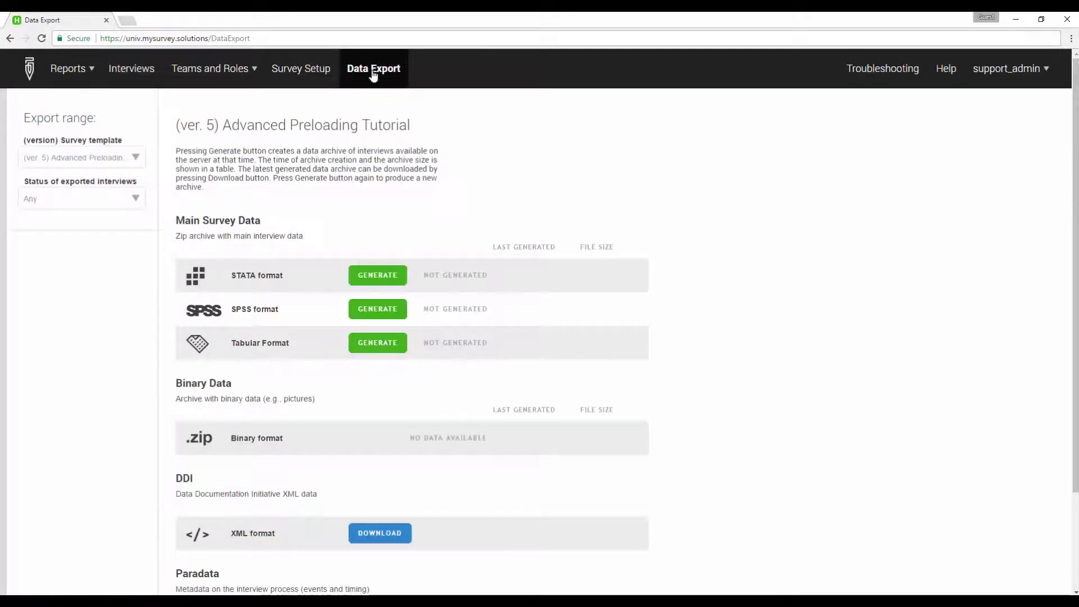
click(80, 157)
click(84, 216)
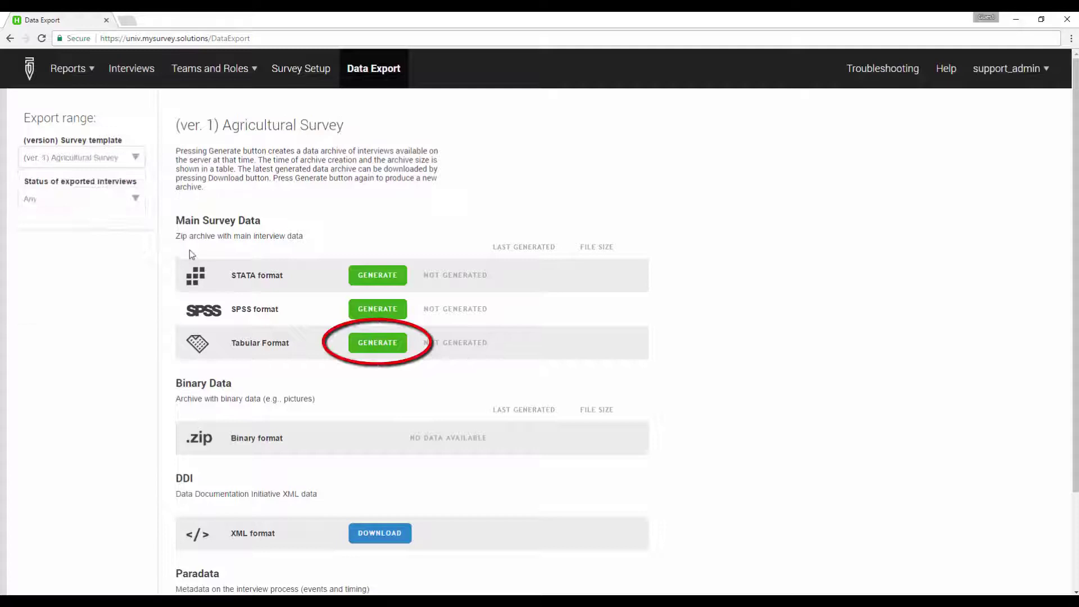
click(377, 342)
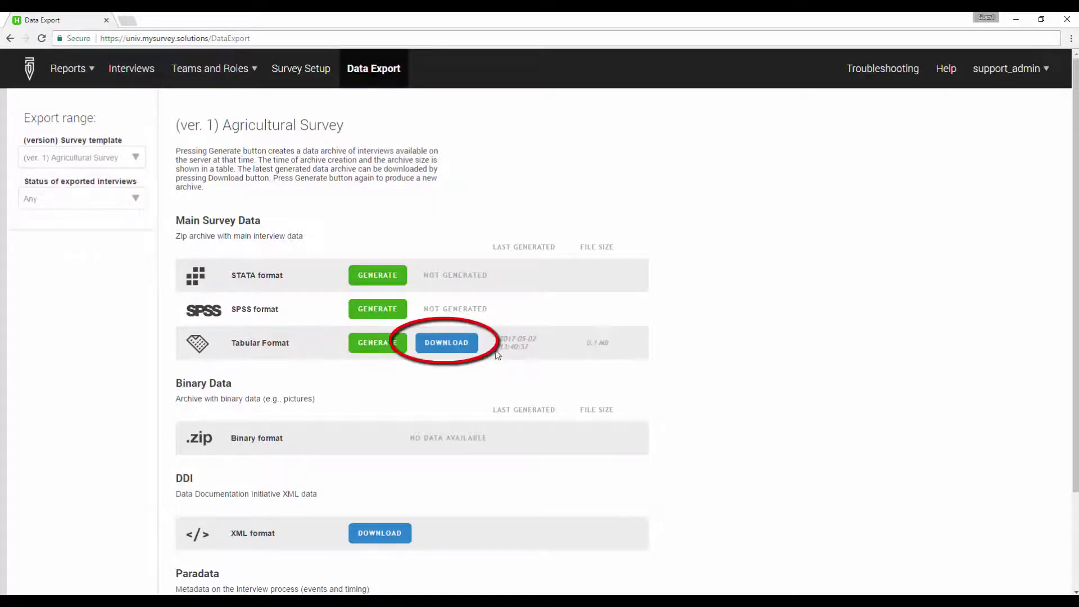
click(447, 342)
- Open the downloaded archive in Downloads and see ag_garden_roster.do demand a password
click(67, 582)
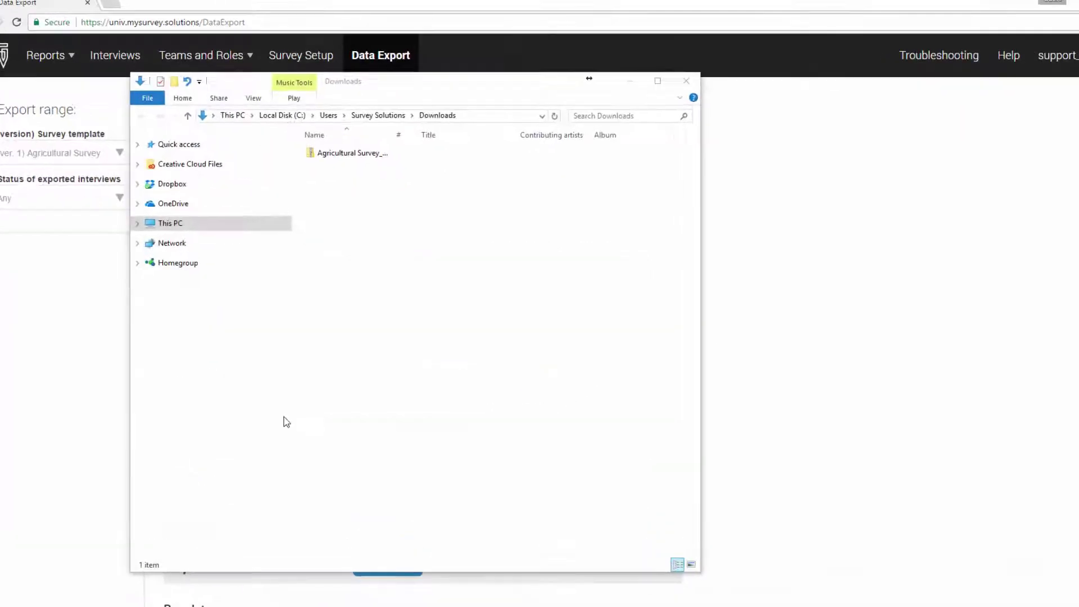
double_click(362, 131)
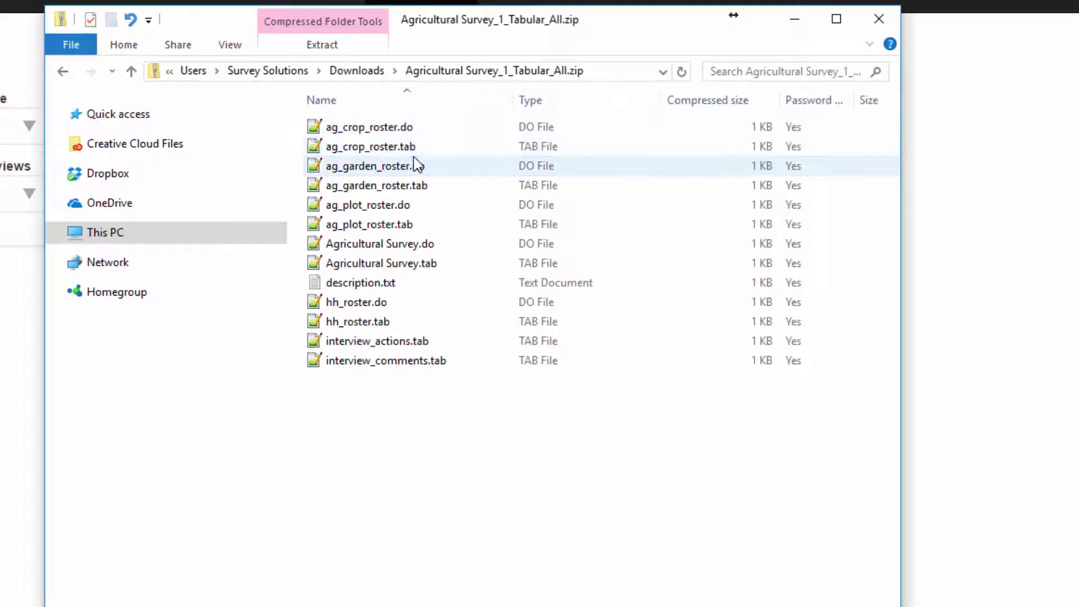
double_click(371, 165)
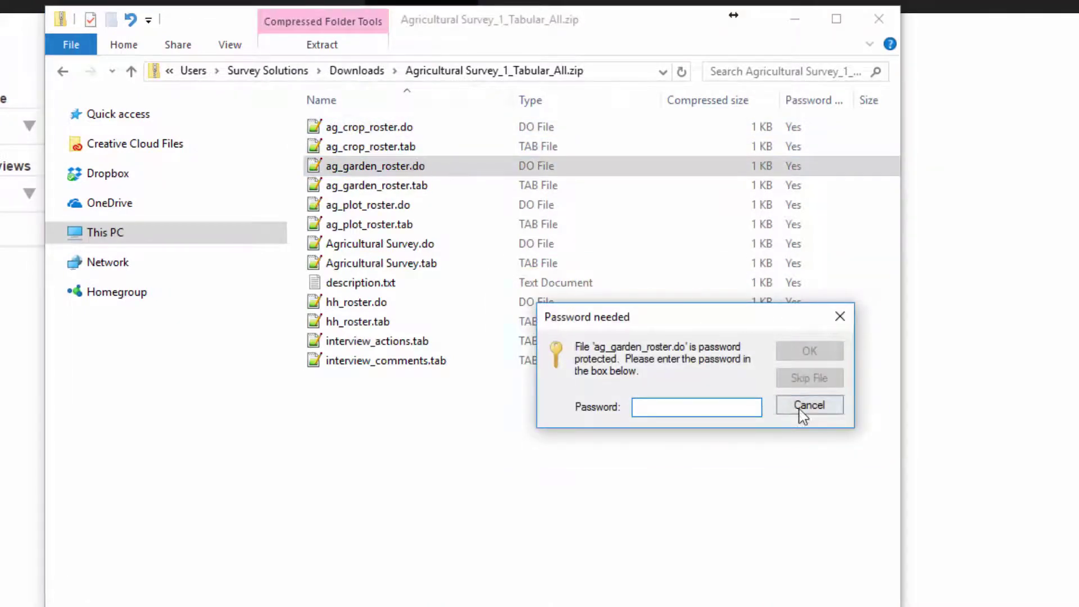
click(809, 404)
- Run Extract All on the archive to confirm extraction also requires the password
key(alt+Left)
right_click(425, 131)
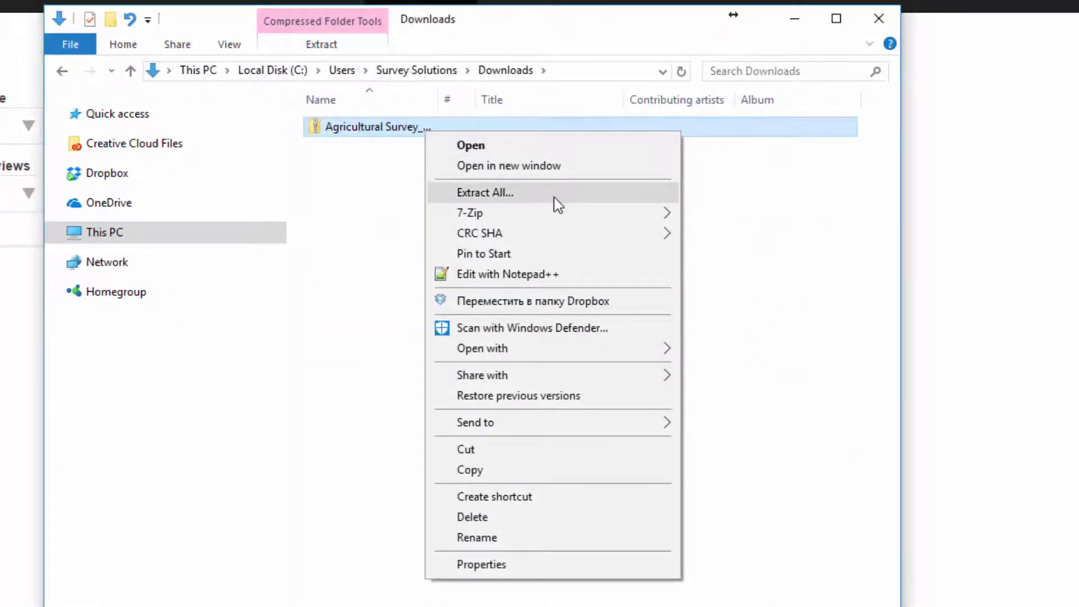
click(554, 196)
click(861, 556)
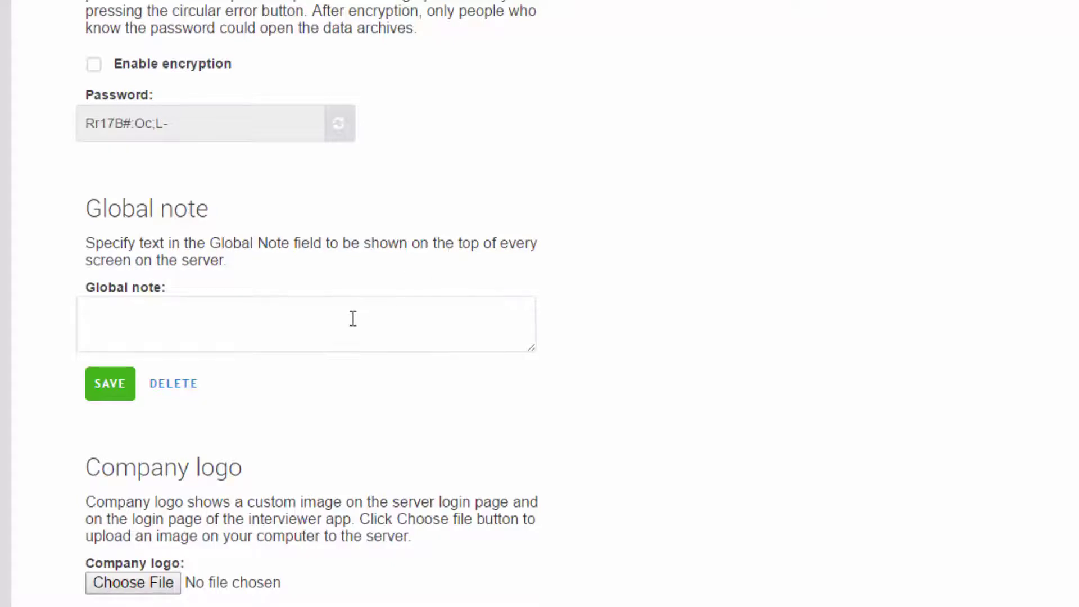
- Paste the text into the Global note field and save it
click(337, 327)
key(ctrl+v)
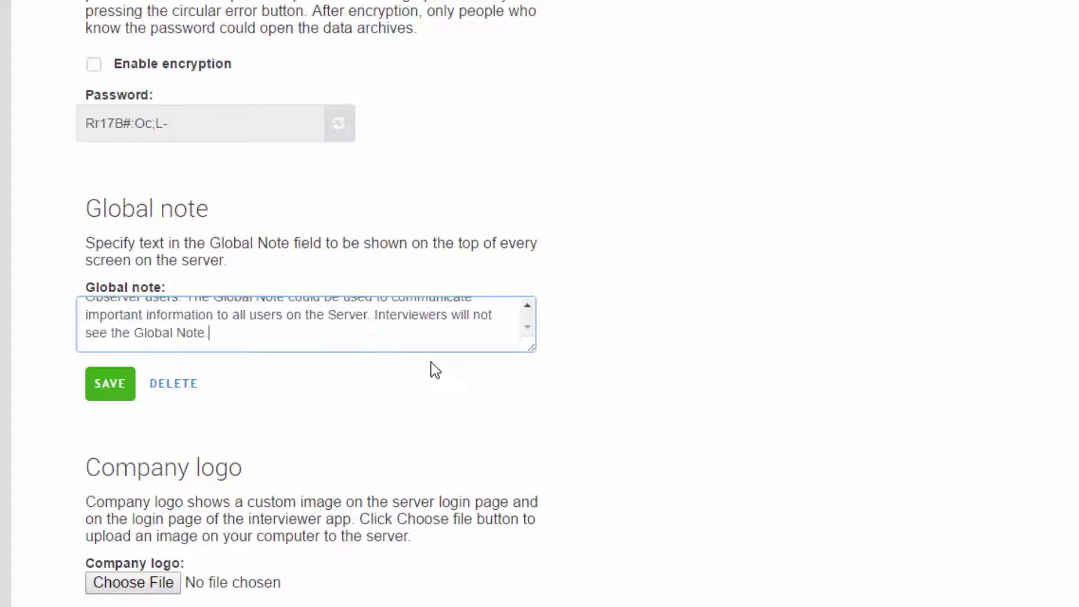
drag(532, 348, 608, 439)
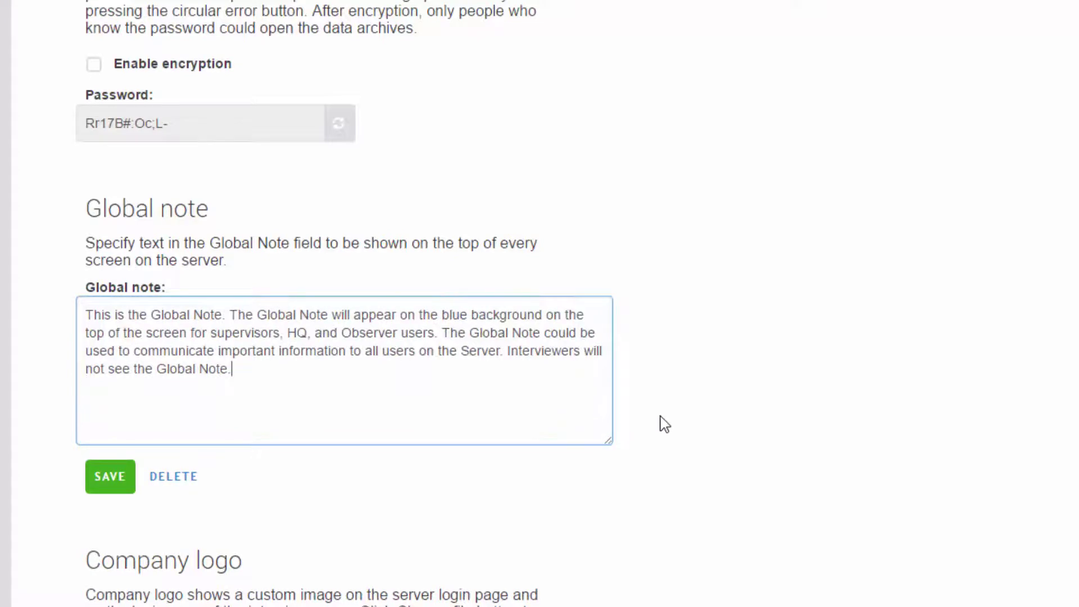
click(108, 477)
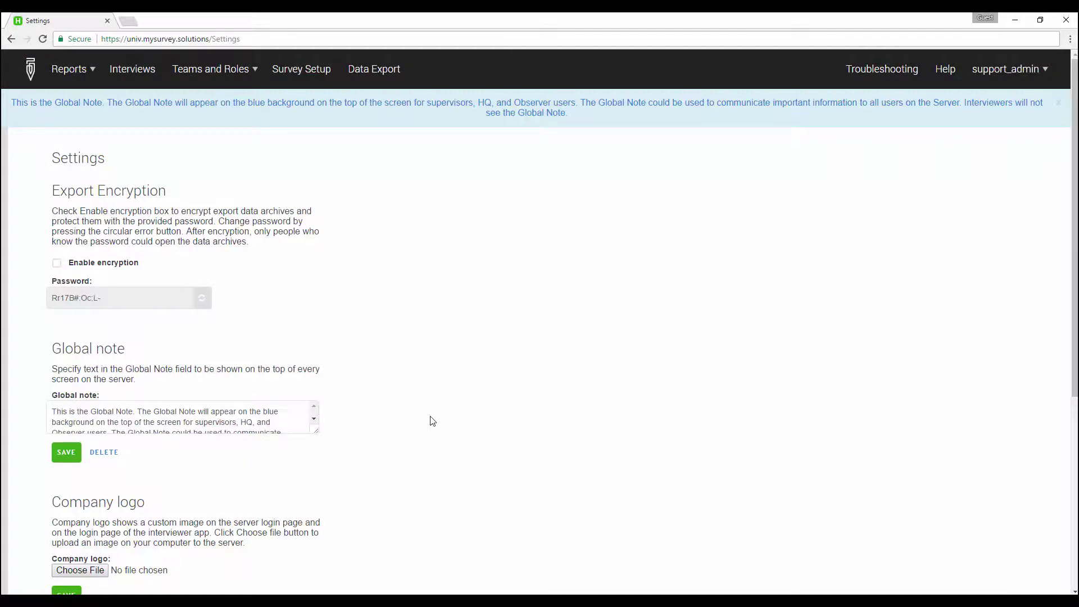
- Check the note banner on the Data Export and Survey Setup pages, then return to Settings
click(374, 69)
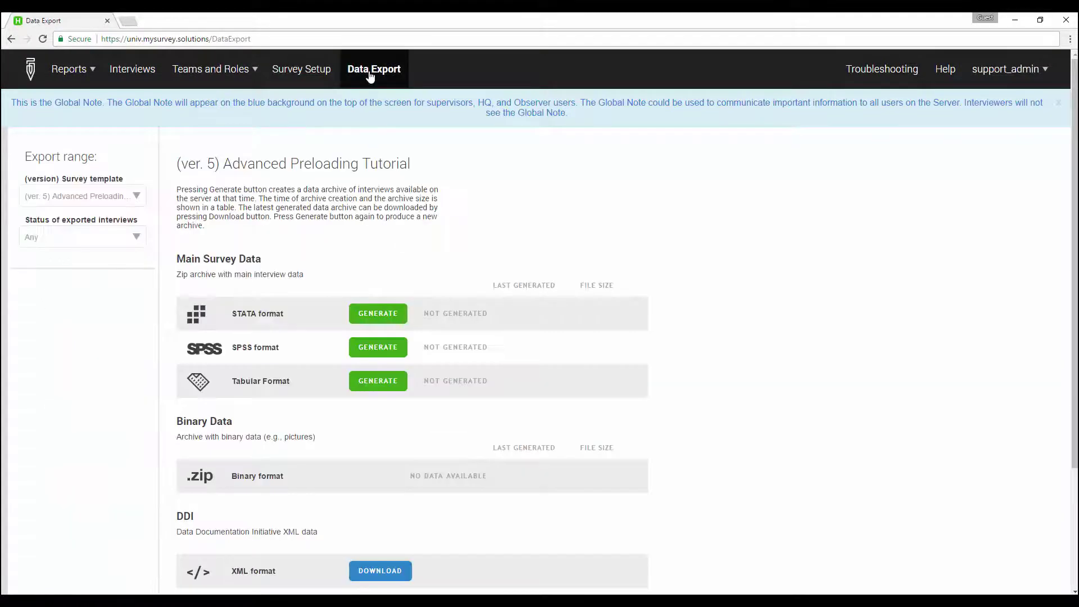
click(301, 69)
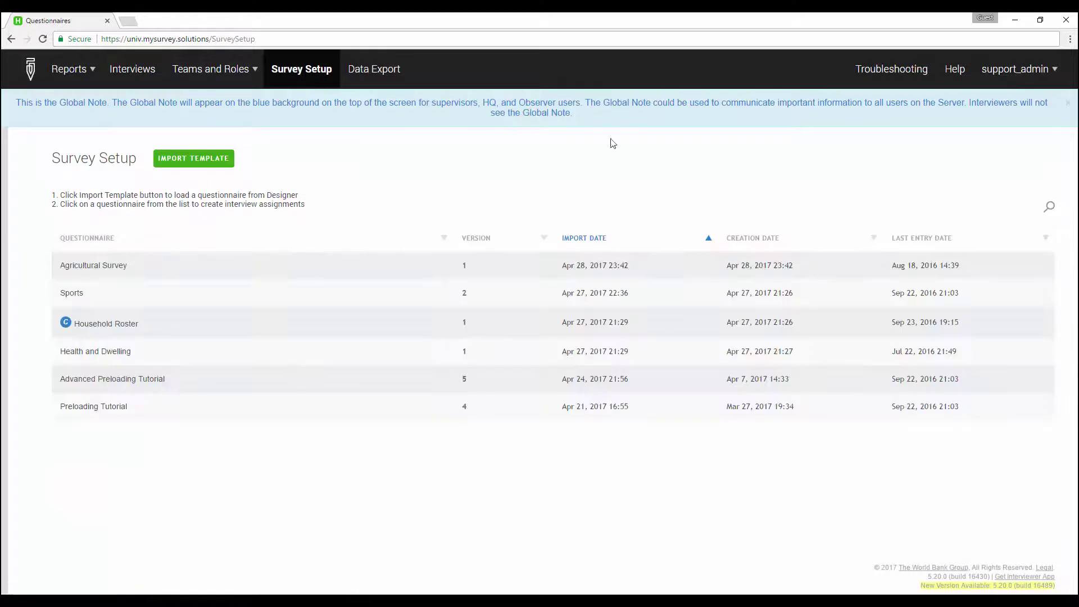
click(1016, 69)
click(1009, 108)
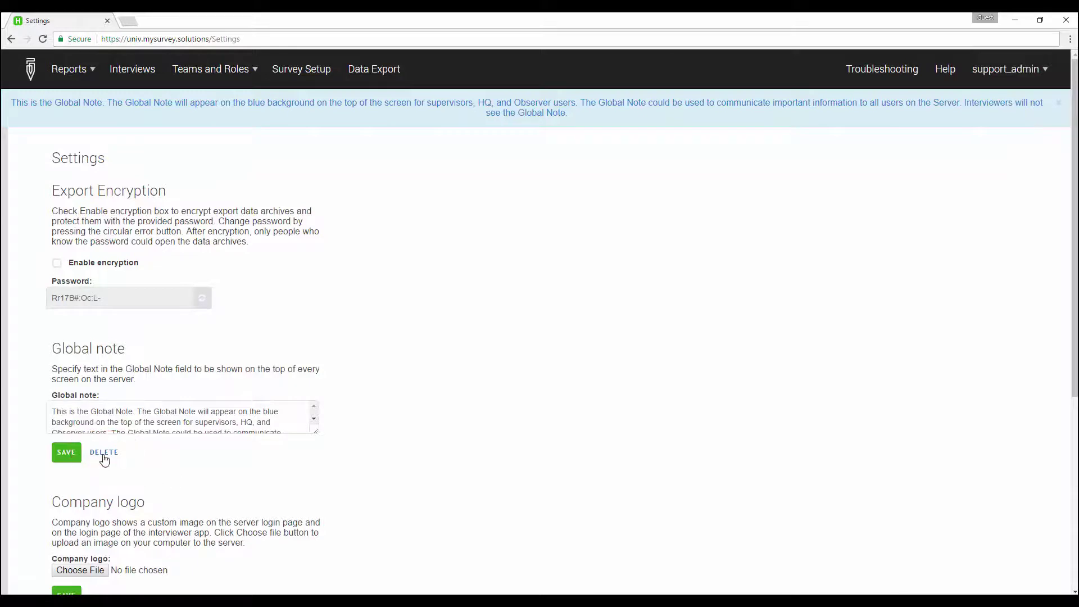
- Delete the global note and confirm the deletion
click(104, 454)
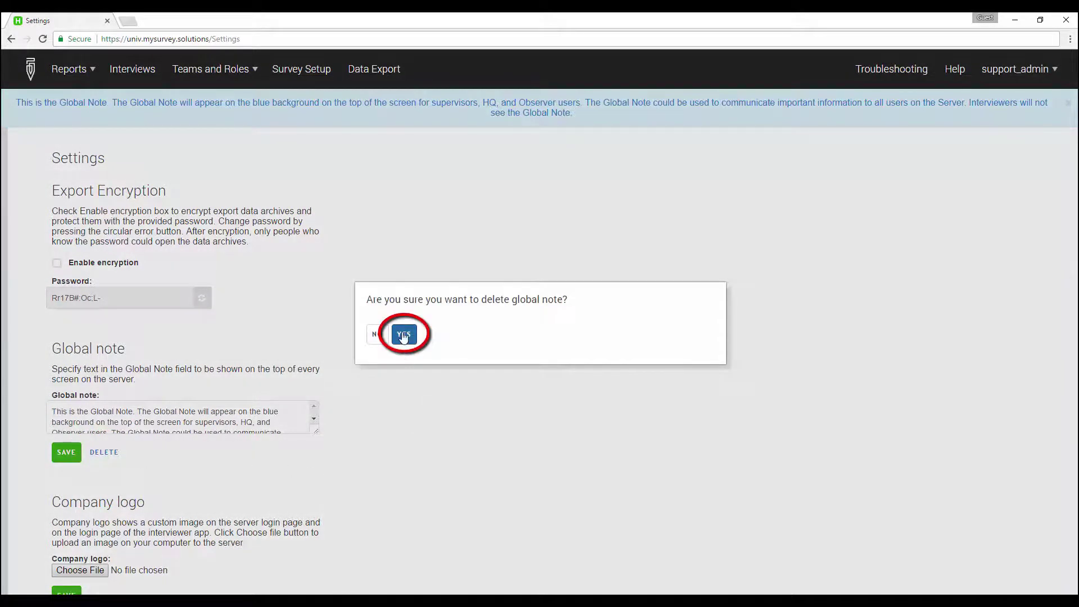
click(404, 336)
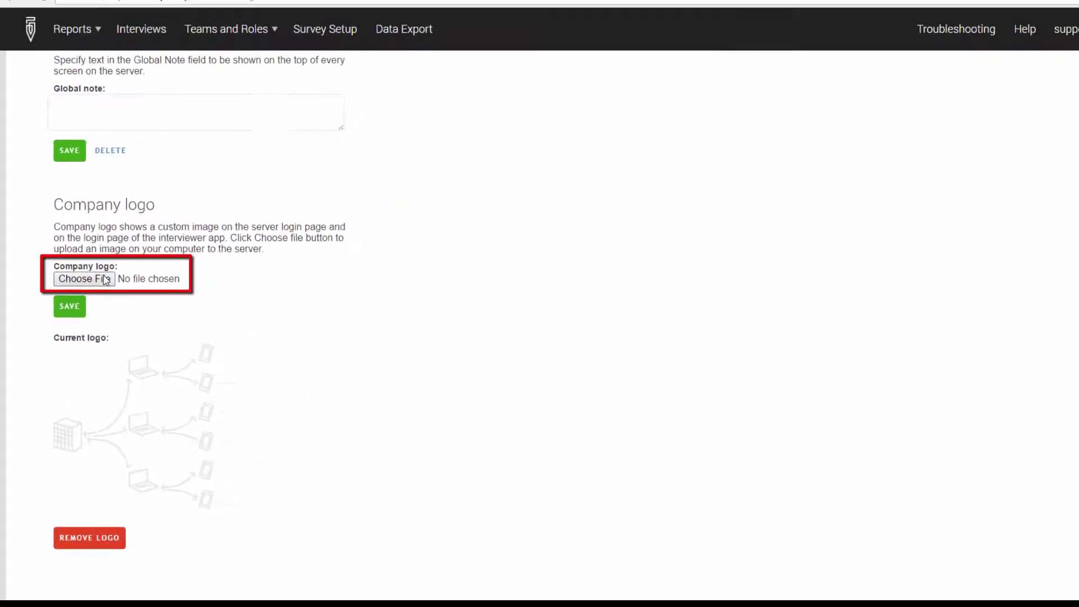
- Choose Logo.png from Downloads as the company logo image
click(113, 297)
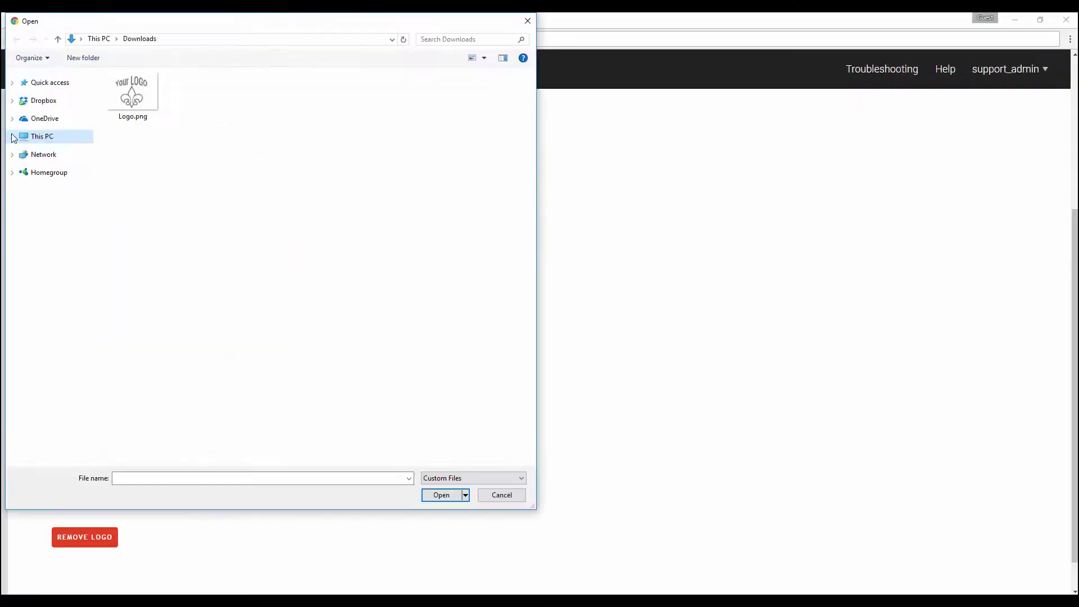
click(133, 97)
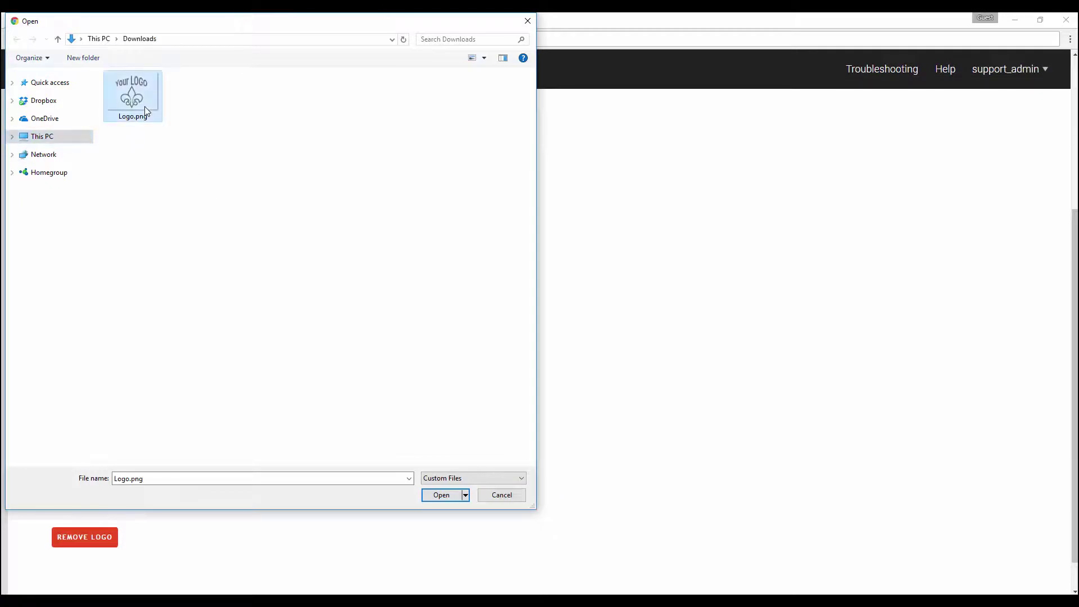
click(441, 494)
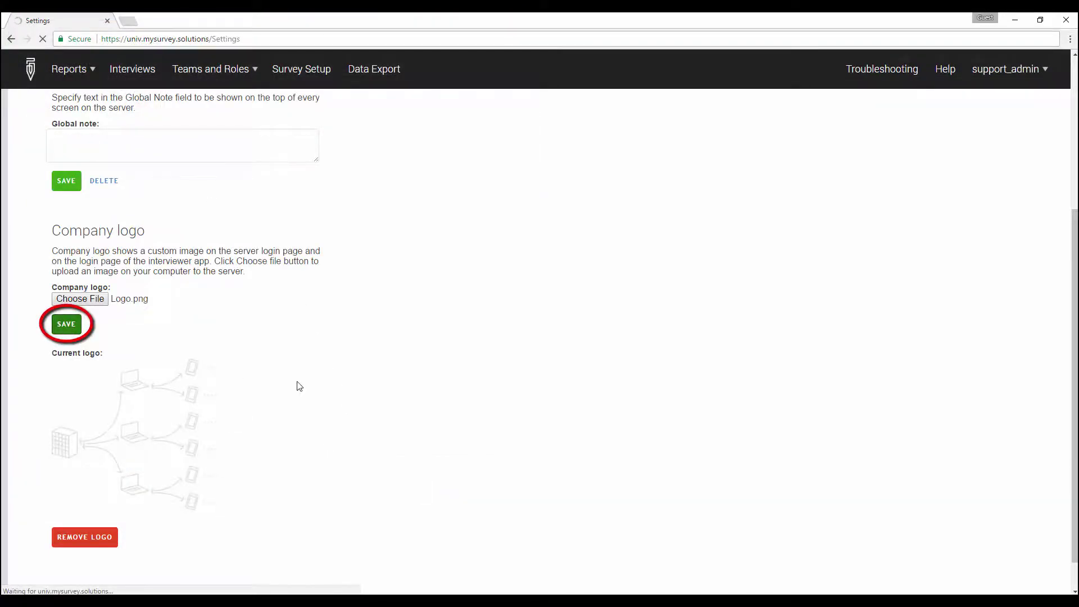
scroll(486, 341, down, 5)
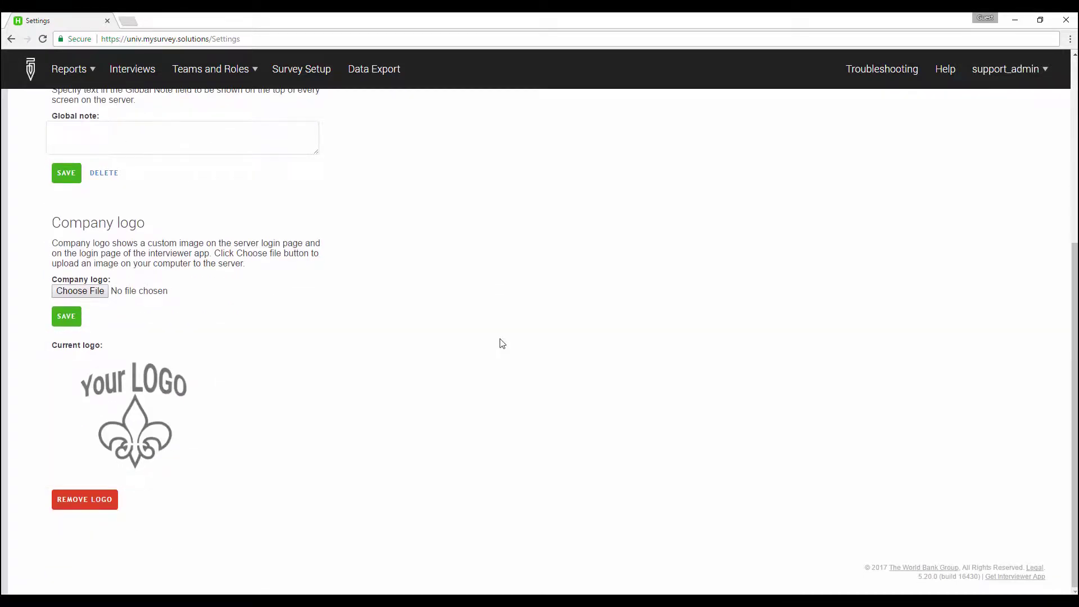
click(1006, 68)
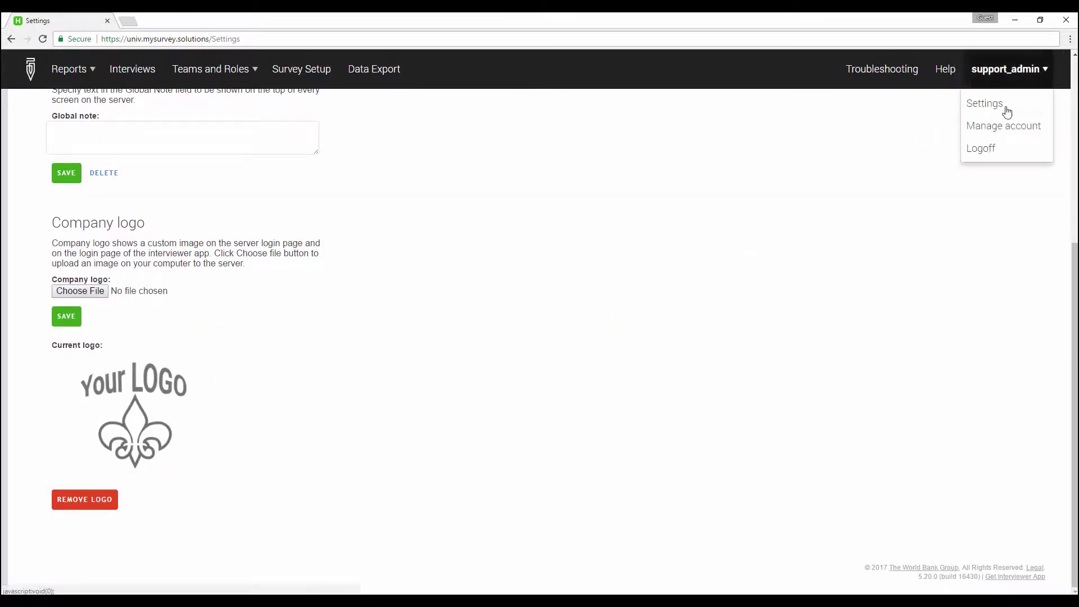
click(981, 147)
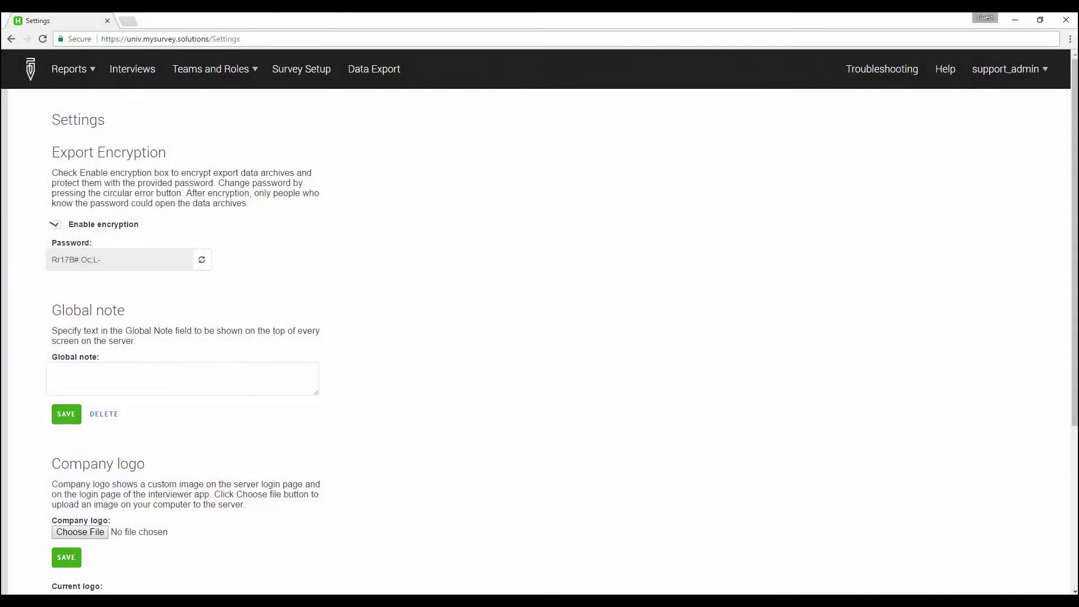
scroll(634, 219, down, 5)
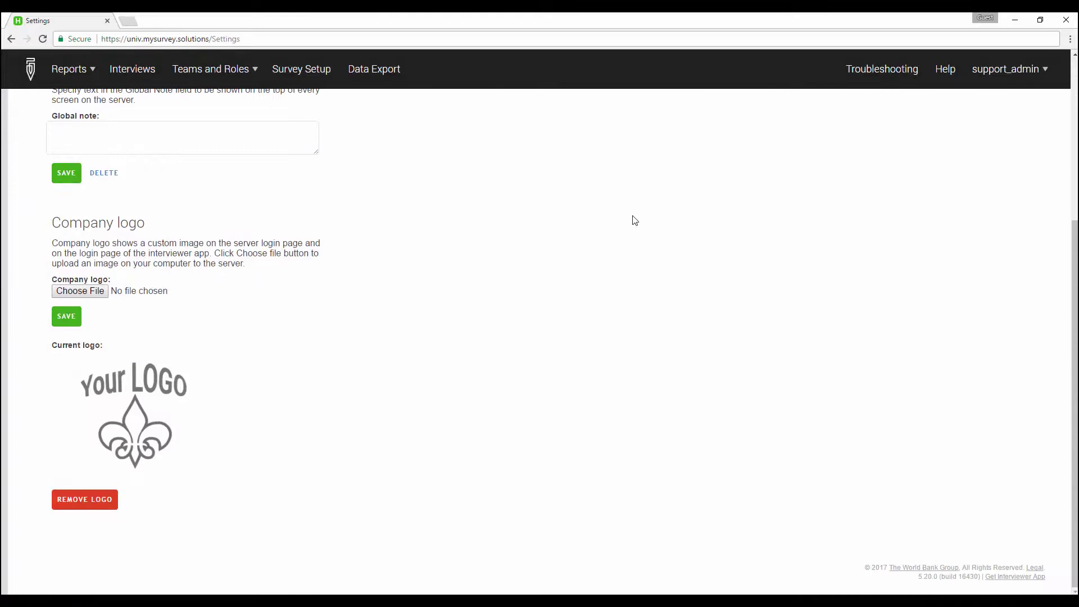
- Remove the custom company logo so the default image is restored
click(85, 500)
scroll(670, 263, down, 5)
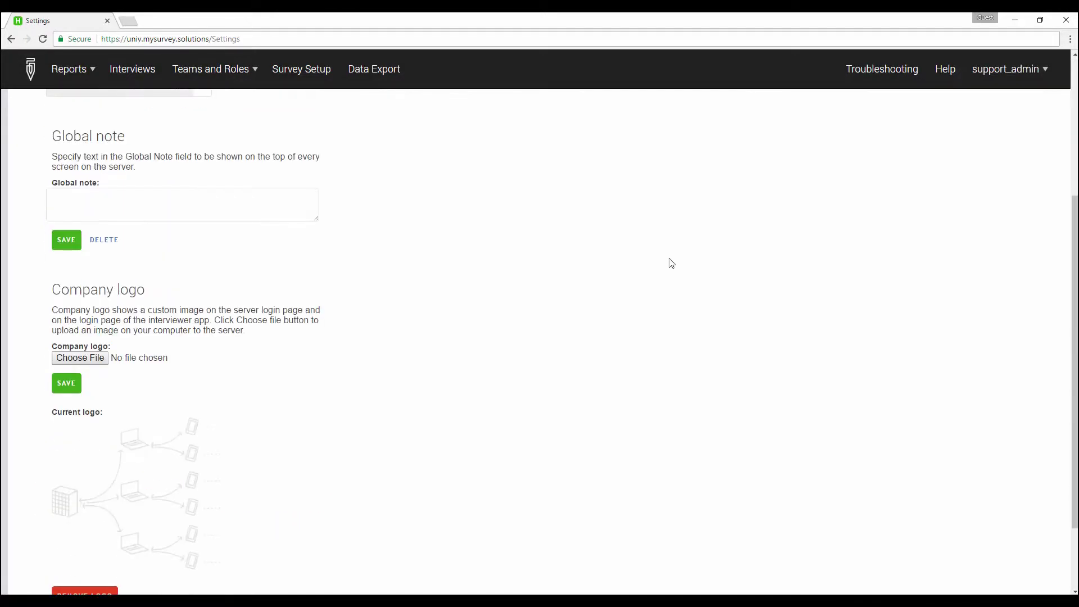